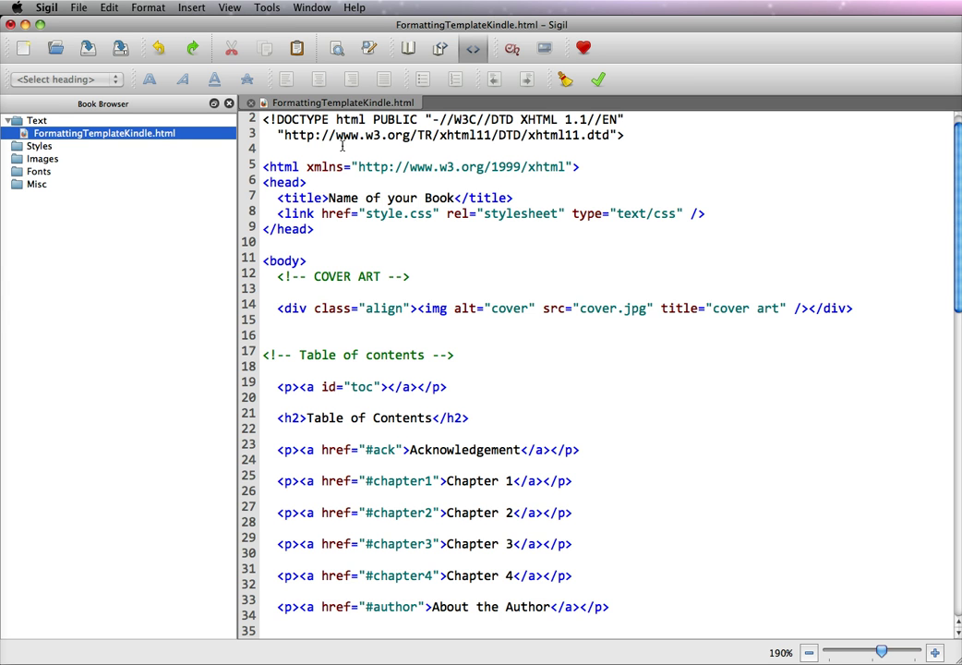
Look over the template's HTML down to the table of contents, leaving it unchanged, then switch to Firefox.
click(280, 114)
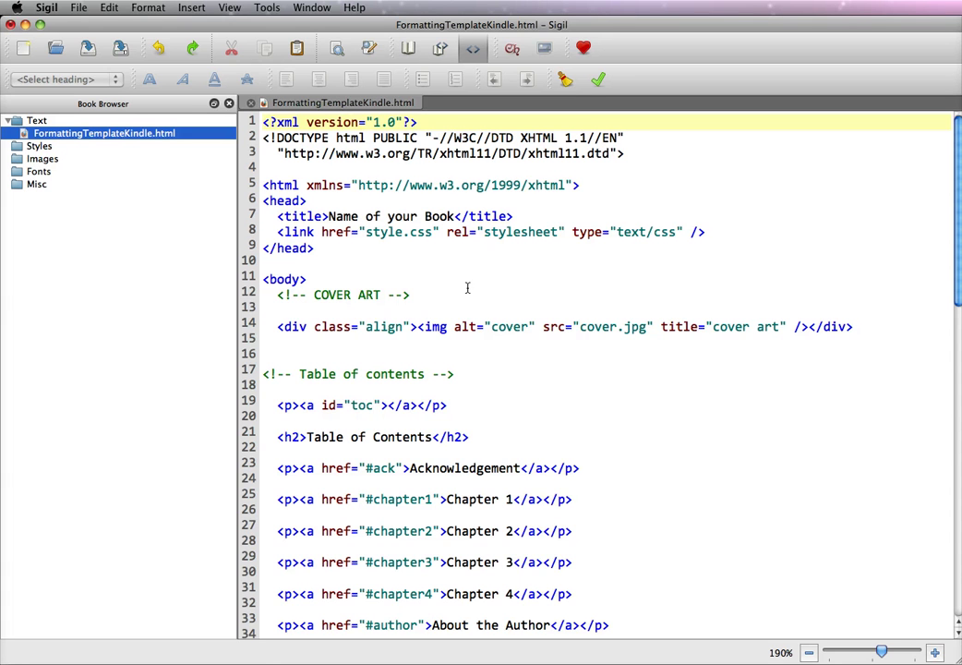
scroll(469, 288, down, 1)
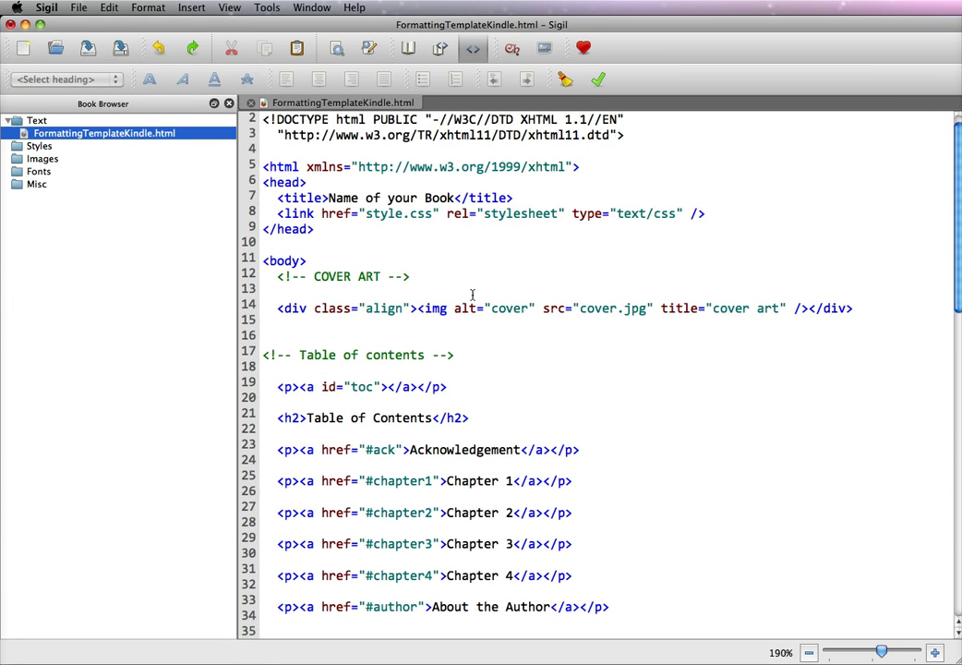
scroll(509, 446, down, 4)
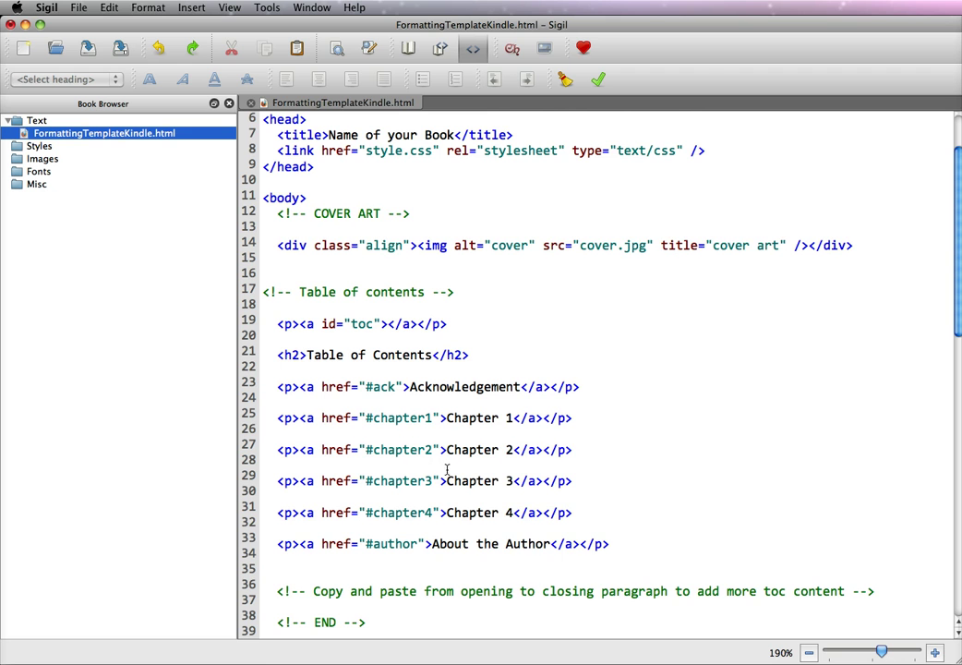
scroll(447, 470, down, 2)
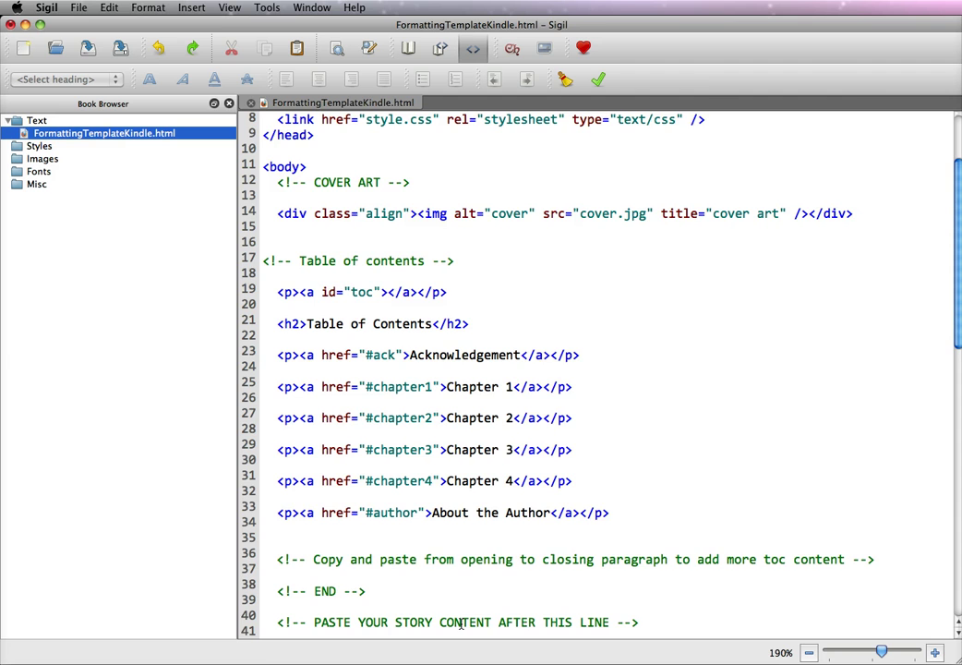
scroll(425, 516, down, 5)
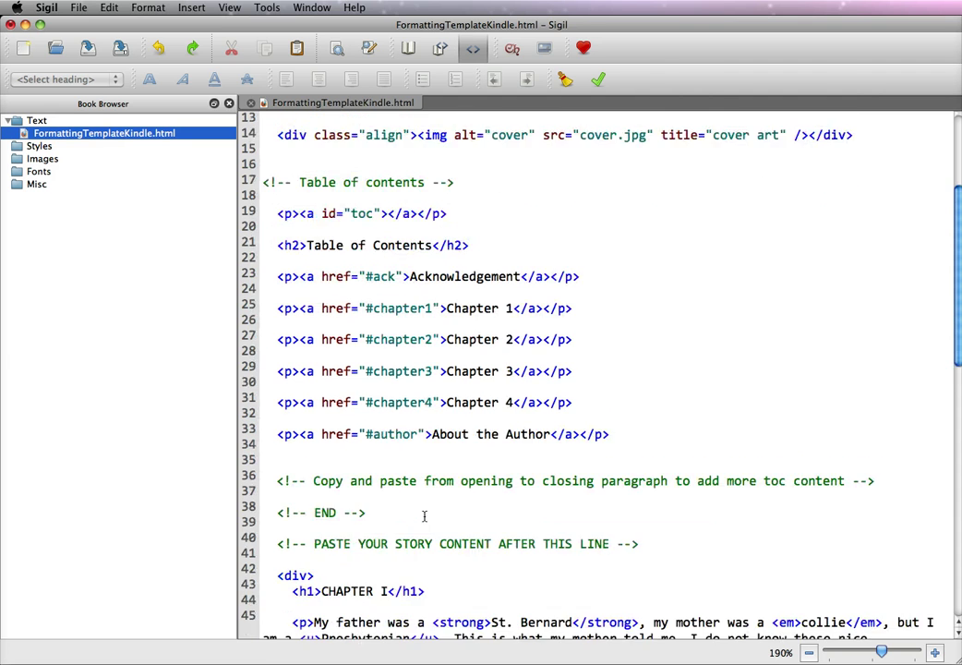
scroll(425, 515, down, 17)
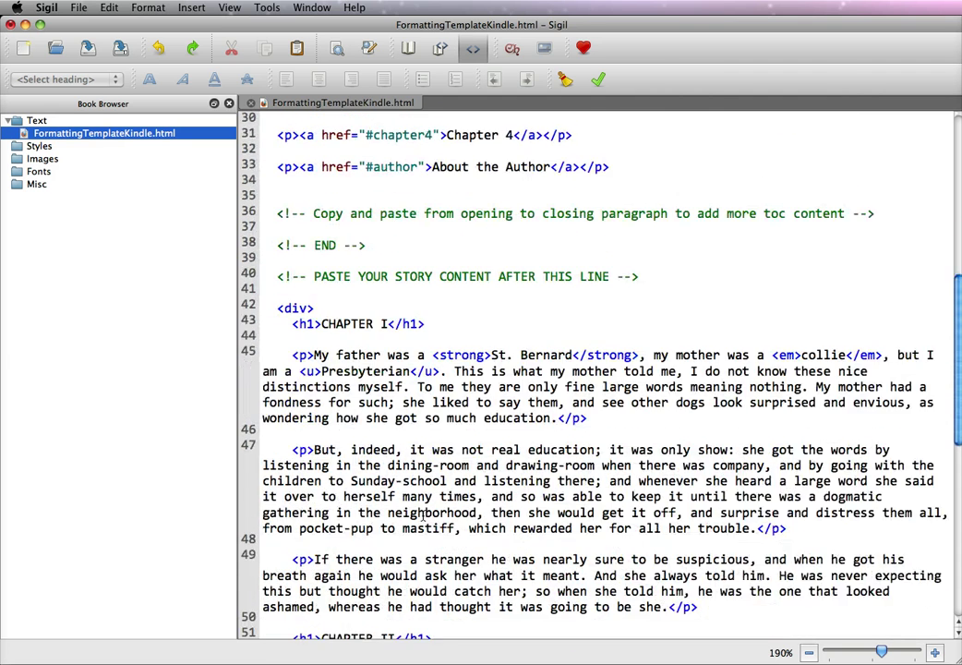
scroll(424, 517, down, 3)
scroll(423, 515, down, 14)
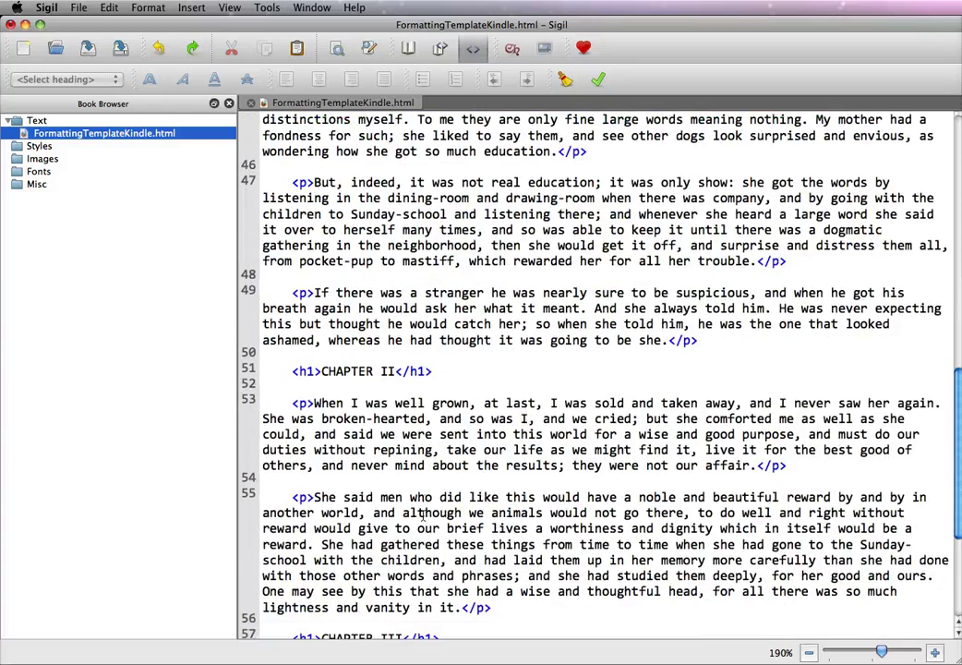
scroll(423, 516, up, 20)
scroll(423, 513, up, 9)
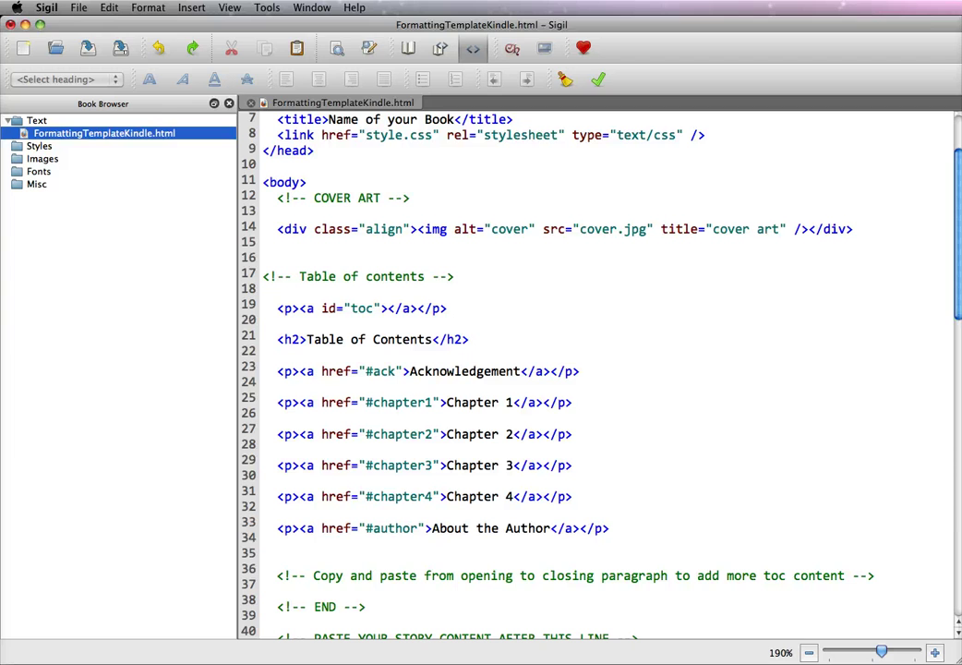
key(super+Tab)
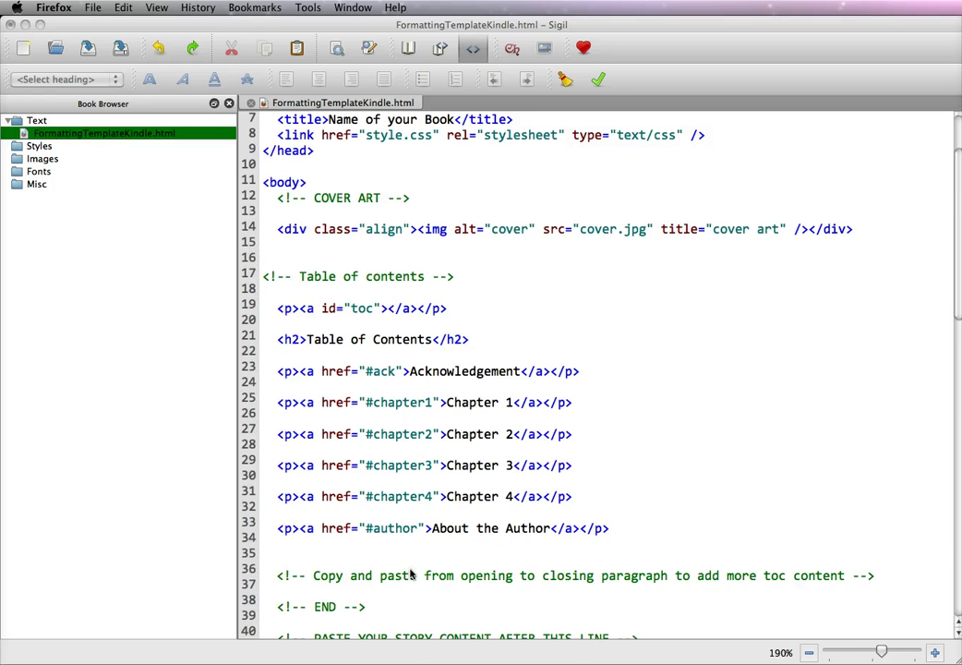
Scroll Sigil's template code until the table-of-contents chapter links are in view.
scroll(413, 574, down, 6)
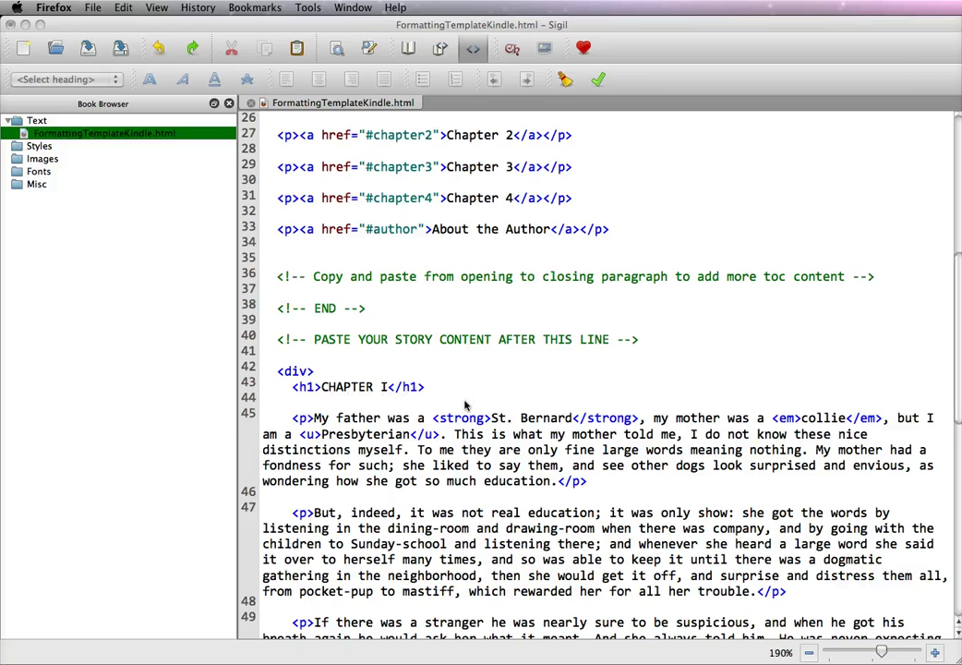
scroll(464, 404, up, 6)
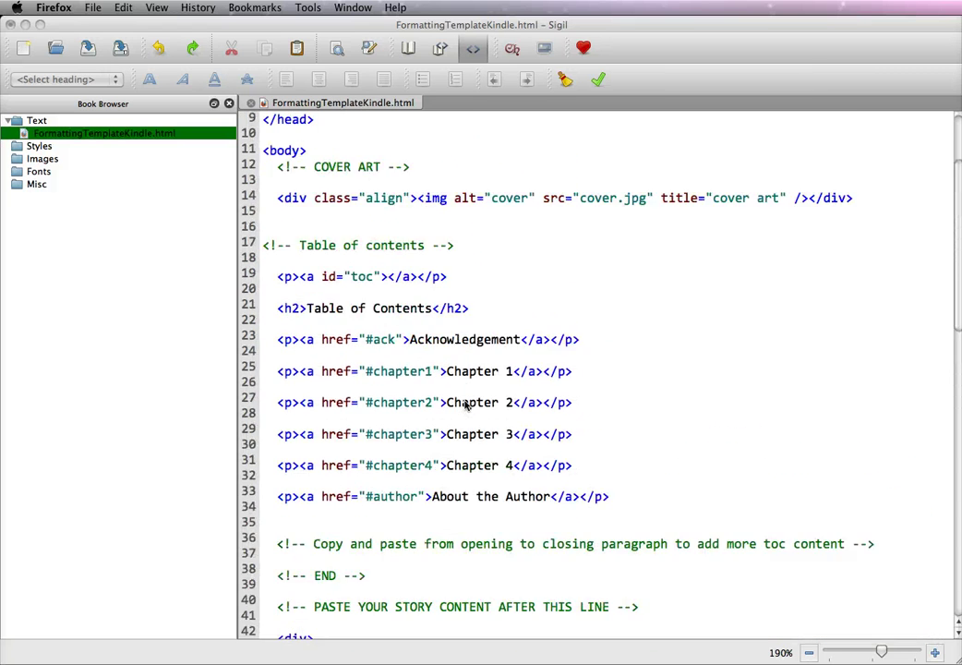
scroll(465, 405, up, 1)
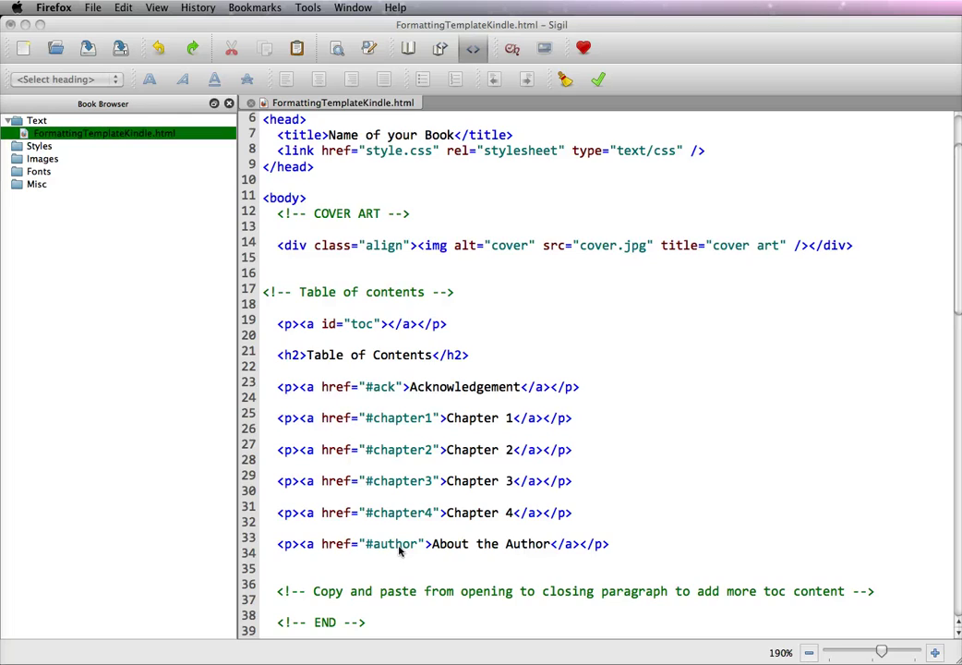
scroll(661, 551, down, 15)
scroll(661, 551, down, 2)
scroll(661, 551, up, 12)
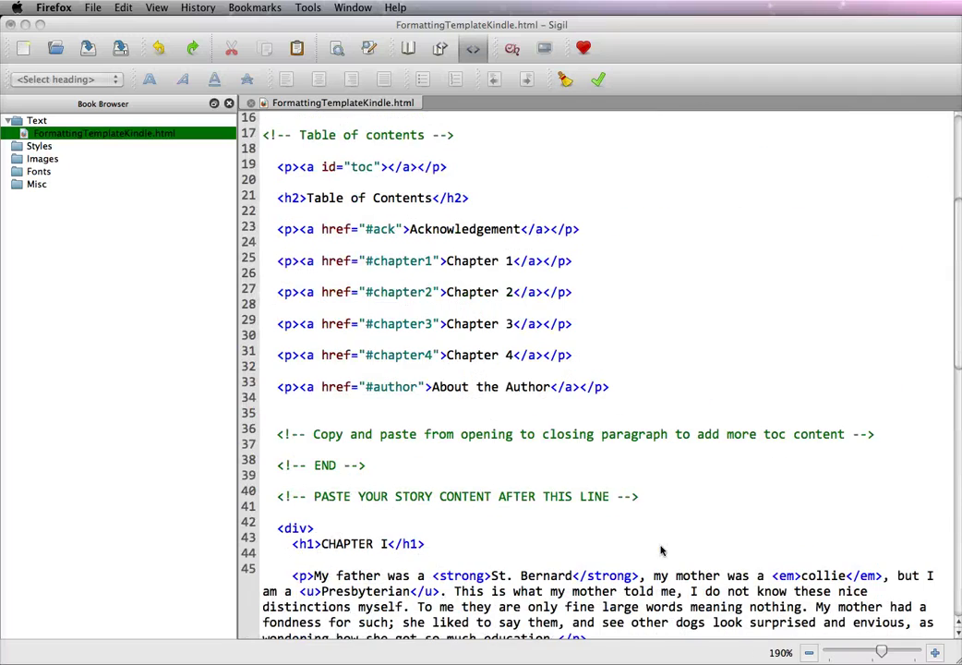
scroll(661, 551, up, 1)
Delete the existing Chapter 4 link line from the table of contents.
click(582, 373)
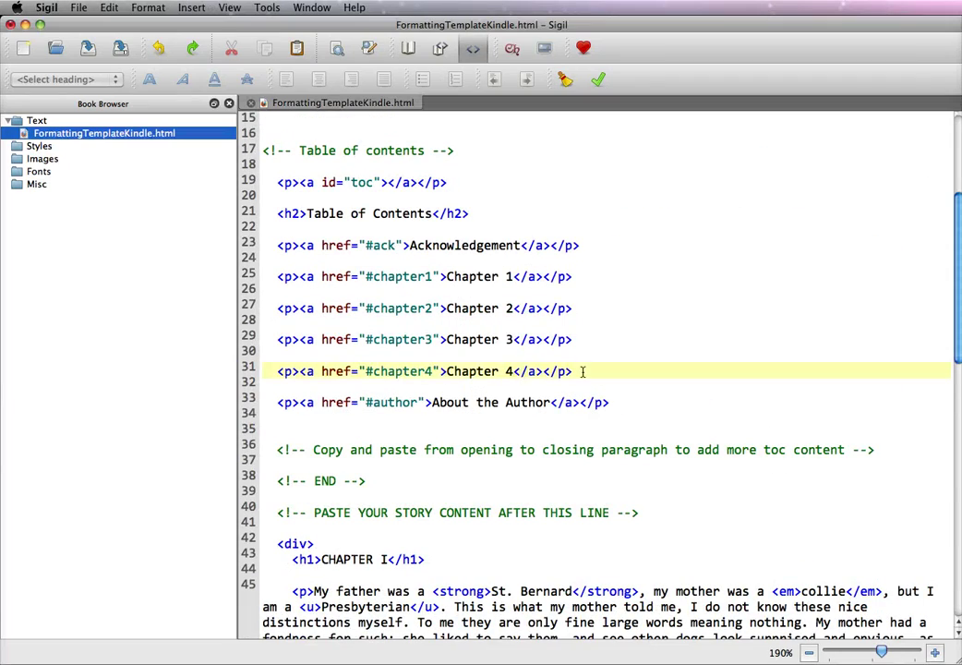
drag(581, 372, 250, 371)
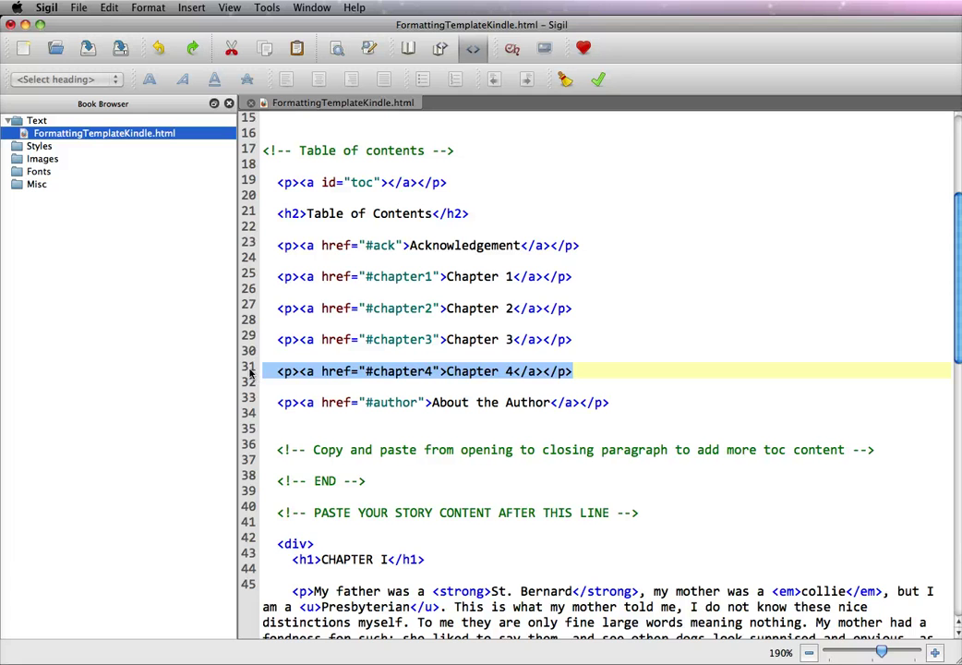
key(BackSpace)
key(BackSpace)
key(BackSpace)
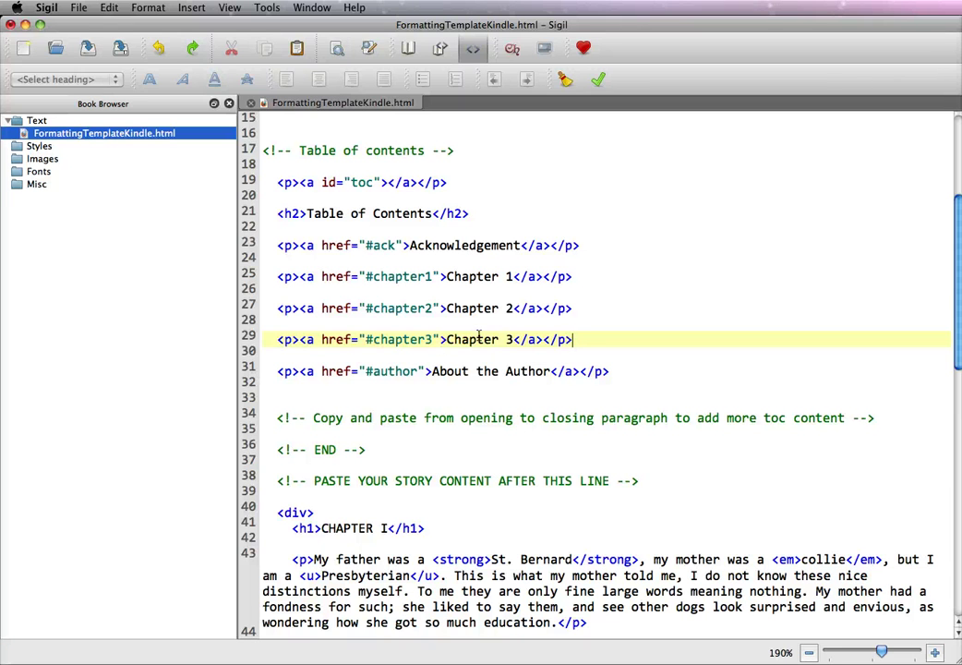
Duplicate the Chapter 3 link below itself and change its text and #chapter3 anchor to 4.
drag(583, 340, 243, 340)
key(super+c)
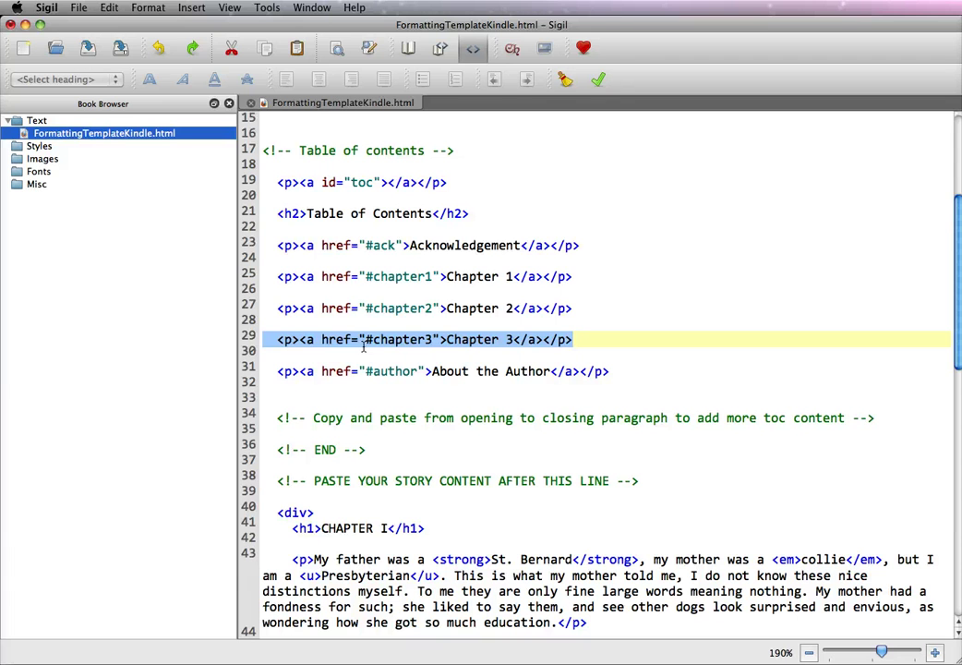
click(607, 340)
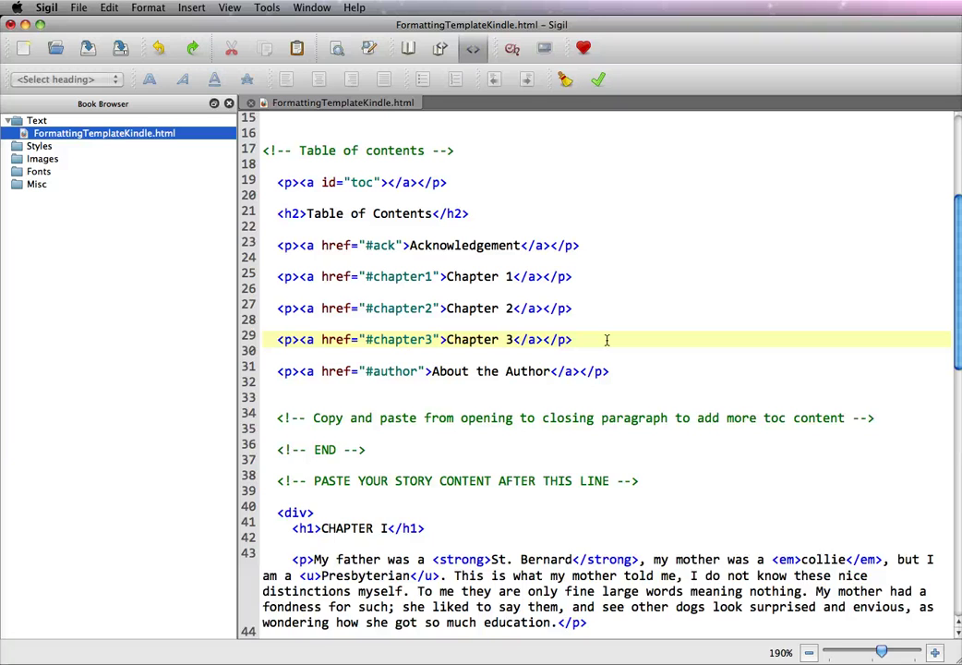
key(Return)
key(Return)
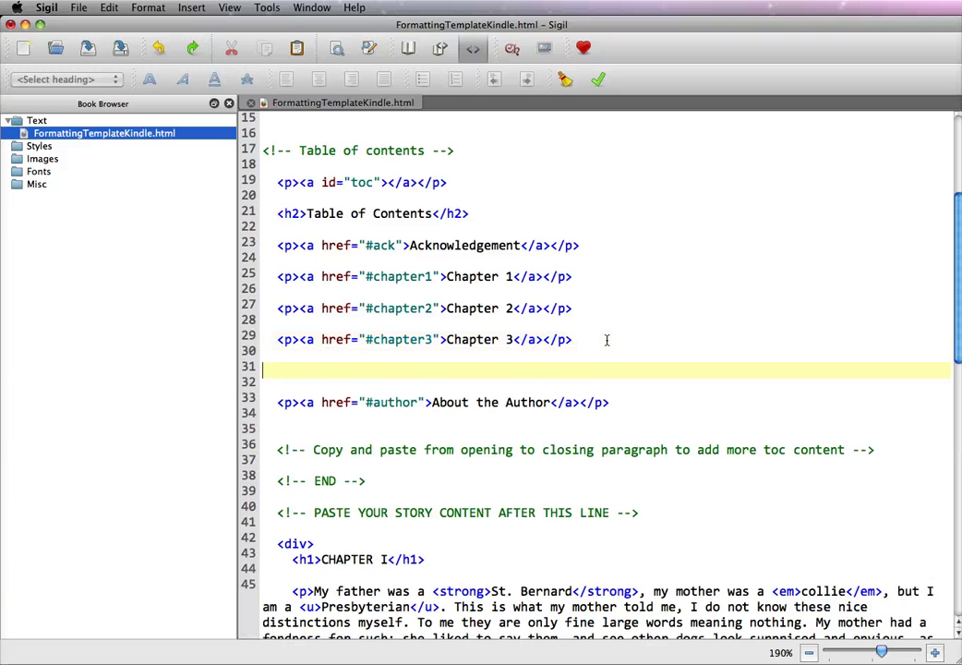
key(super+v)
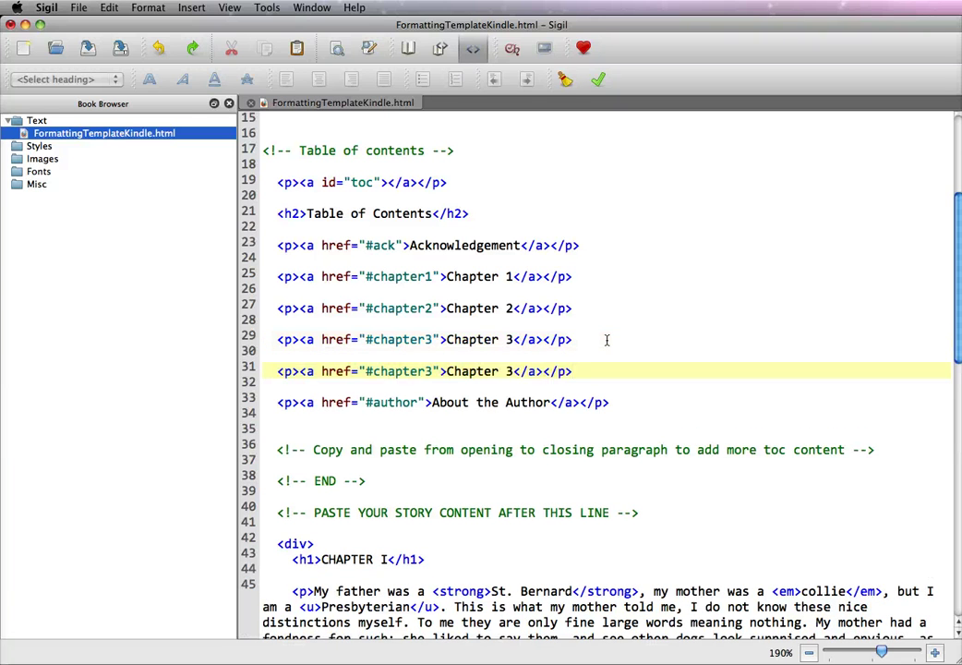
double_click(509, 371)
text(4)
double_click(428, 371)
text(4)
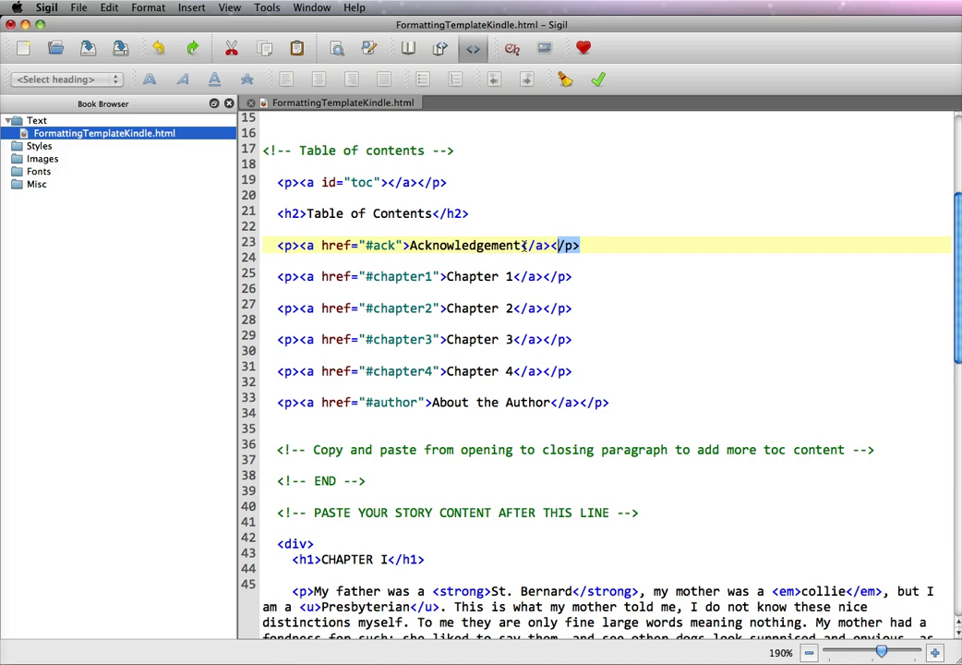
Paste the Acknowledgement link below the Chapter 4 entry and cut the original from the top.
drag(524, 245, 260, 246)
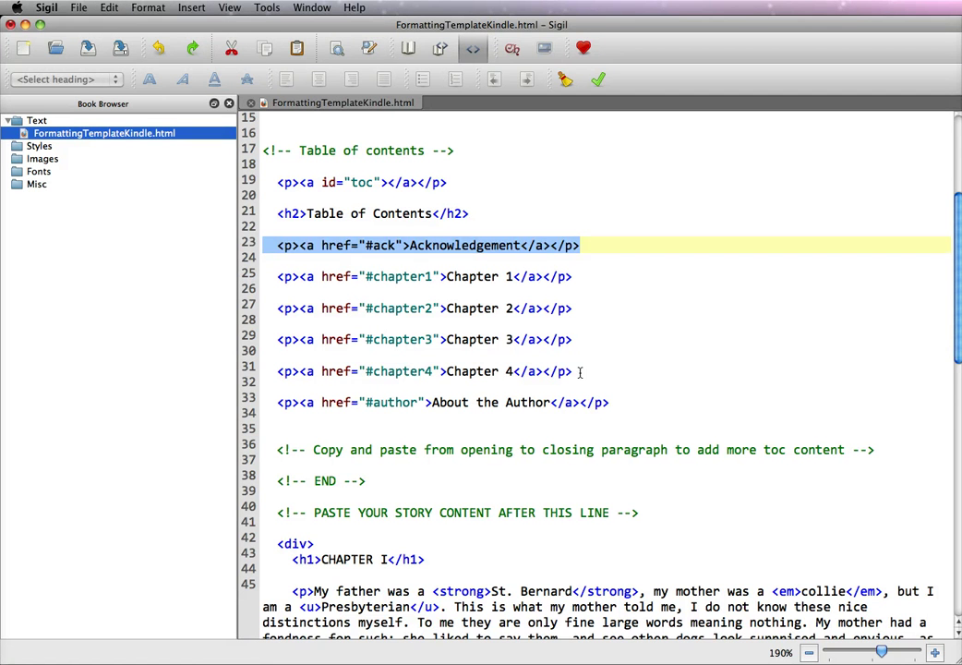
click(647, 370)
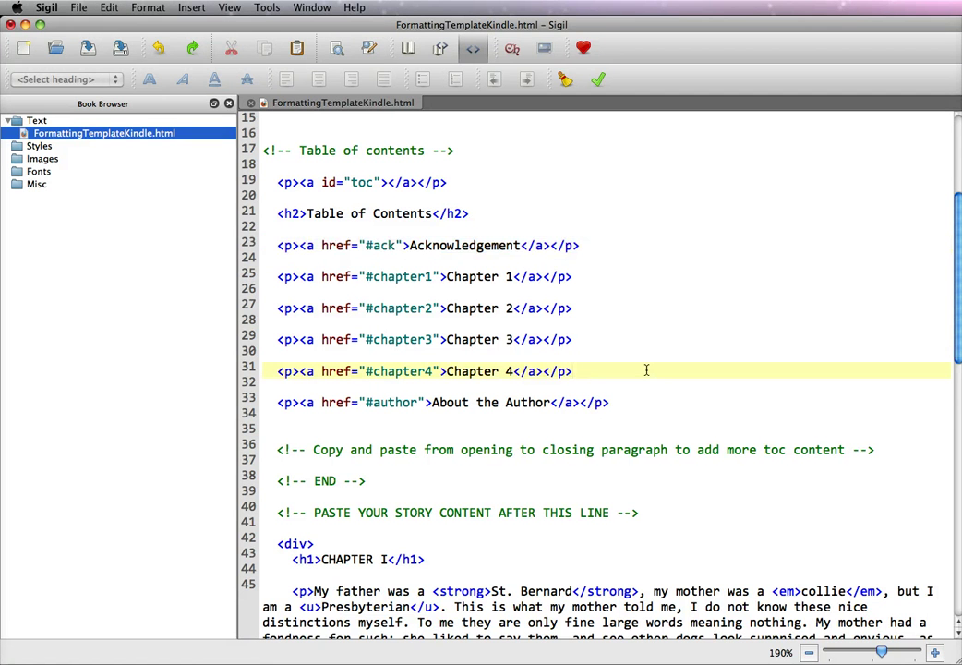
key(Return)
key(Return)
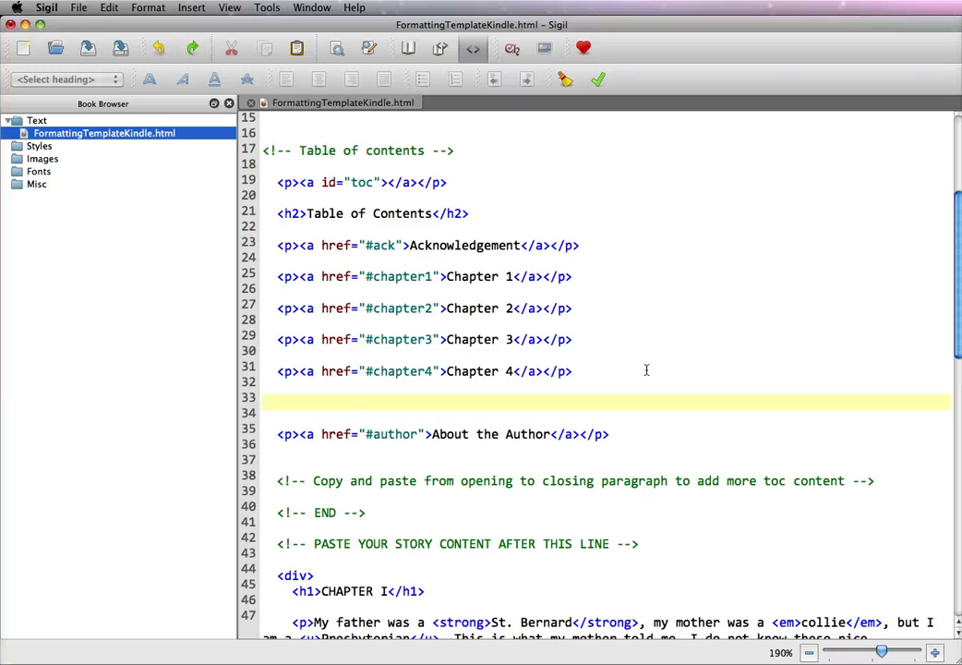
text(<p><a href="#ack">Acknowledgement</a></p>)
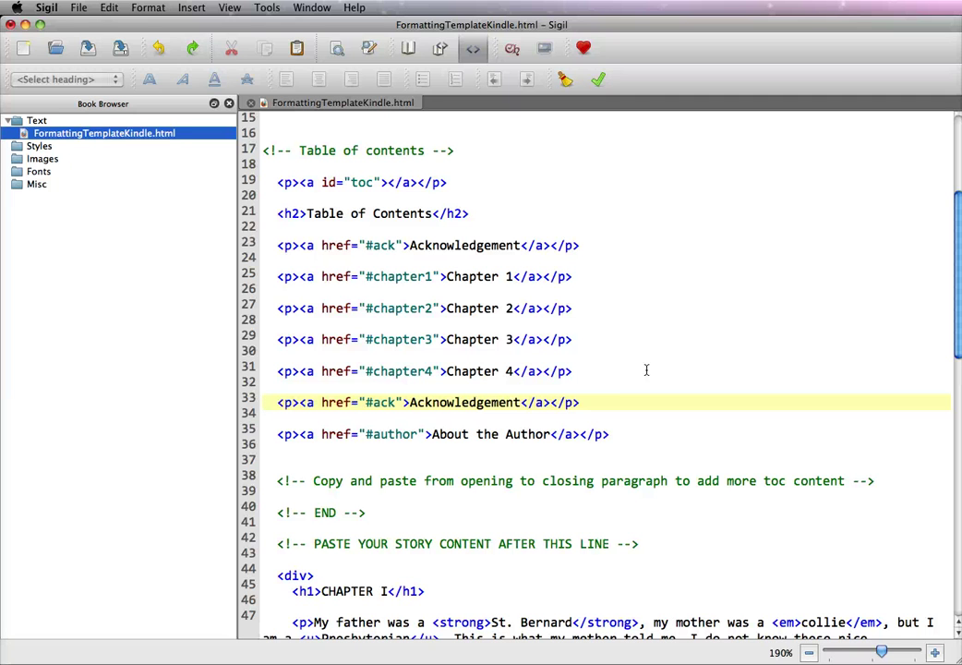
drag(590, 245, 268, 247)
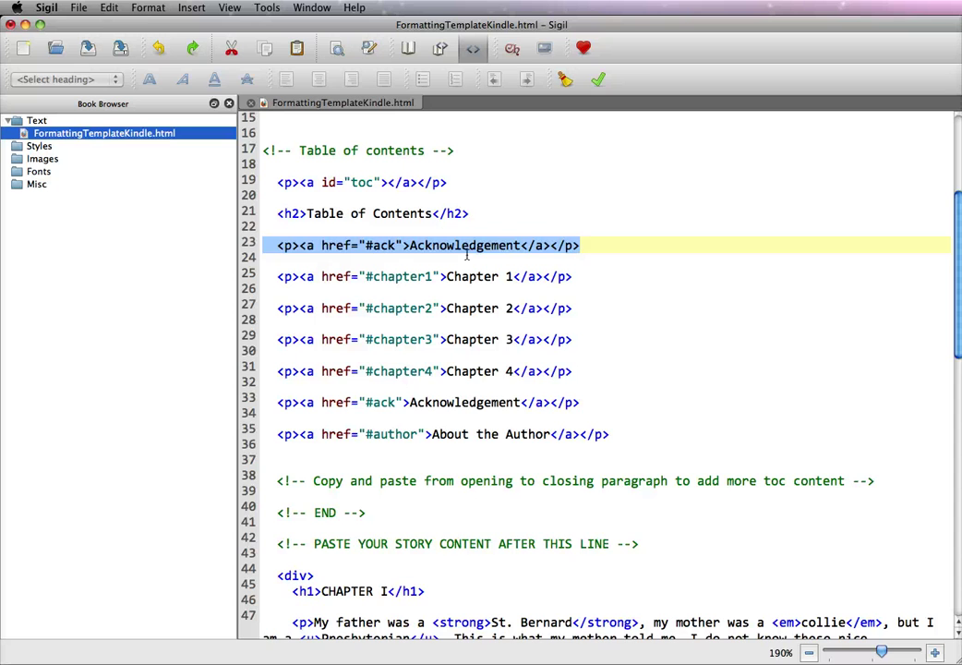
key(super+x)
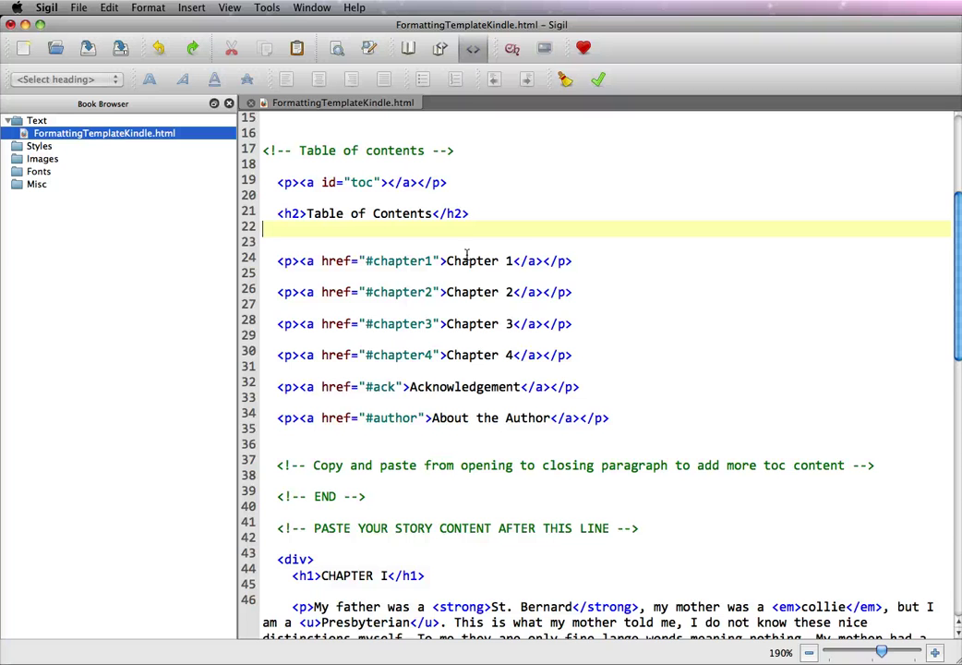
scroll(651, 485, down, 2)
scroll(650, 485, down, 1)
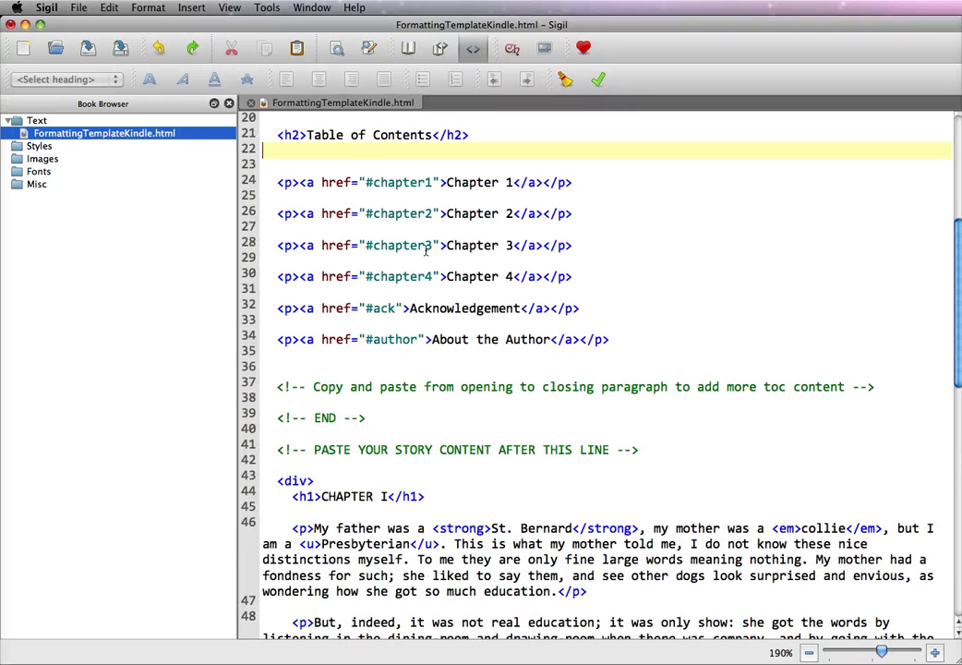